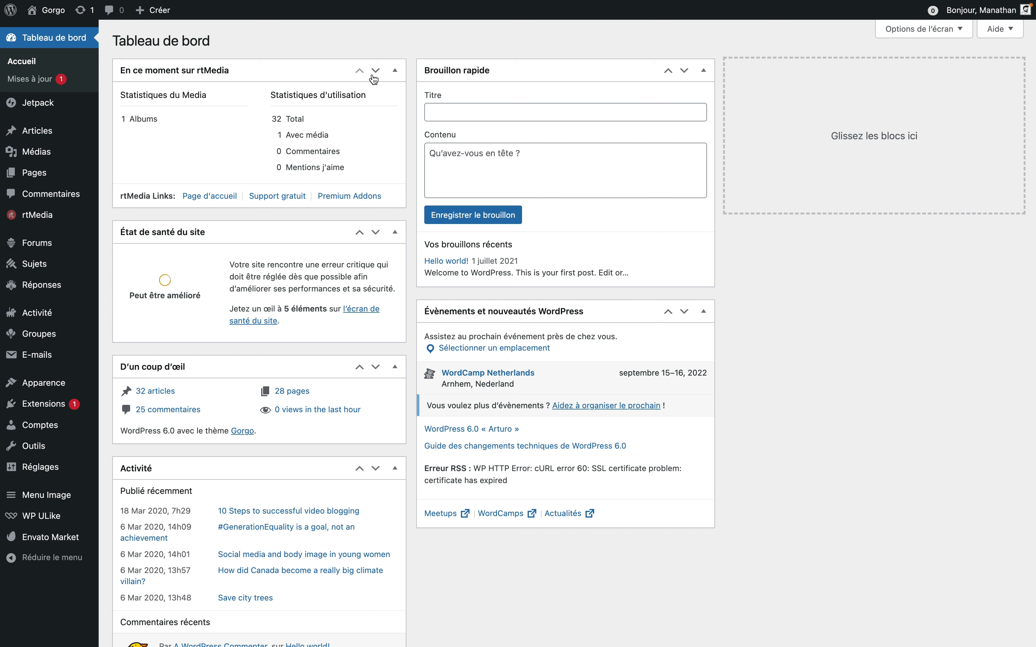
Open the user profile and try out admin colour schemes such as Moderne, Sapin, Menthe and Lever du soleil before reselecting Par défaut.
{"action": "mouse_move", "coordinate": [55, 425]}
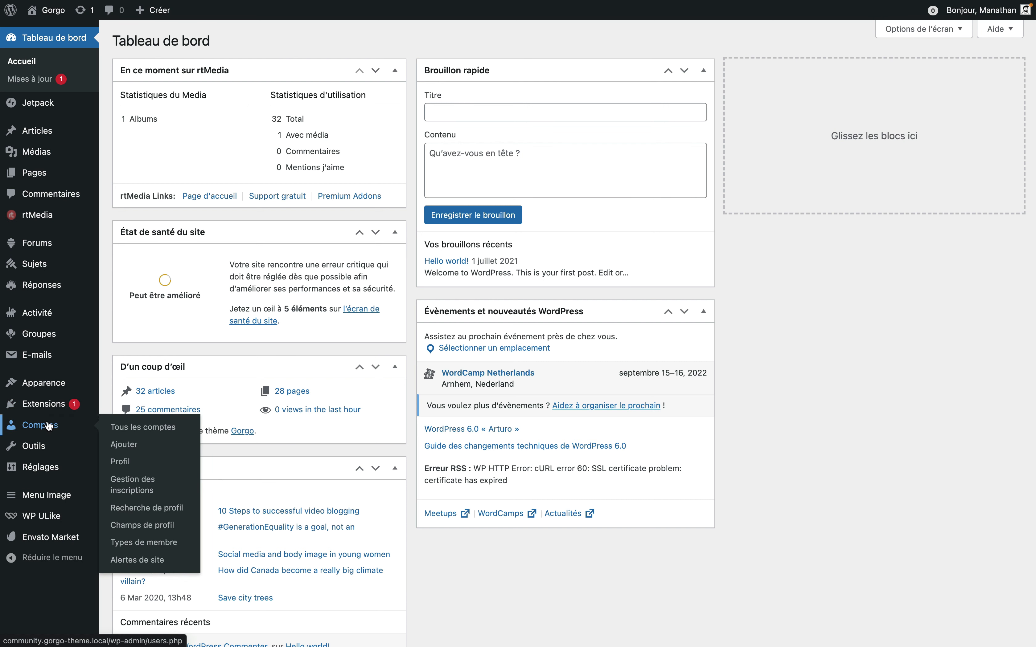
{"action": "left_click", "coordinate": [121, 462]}
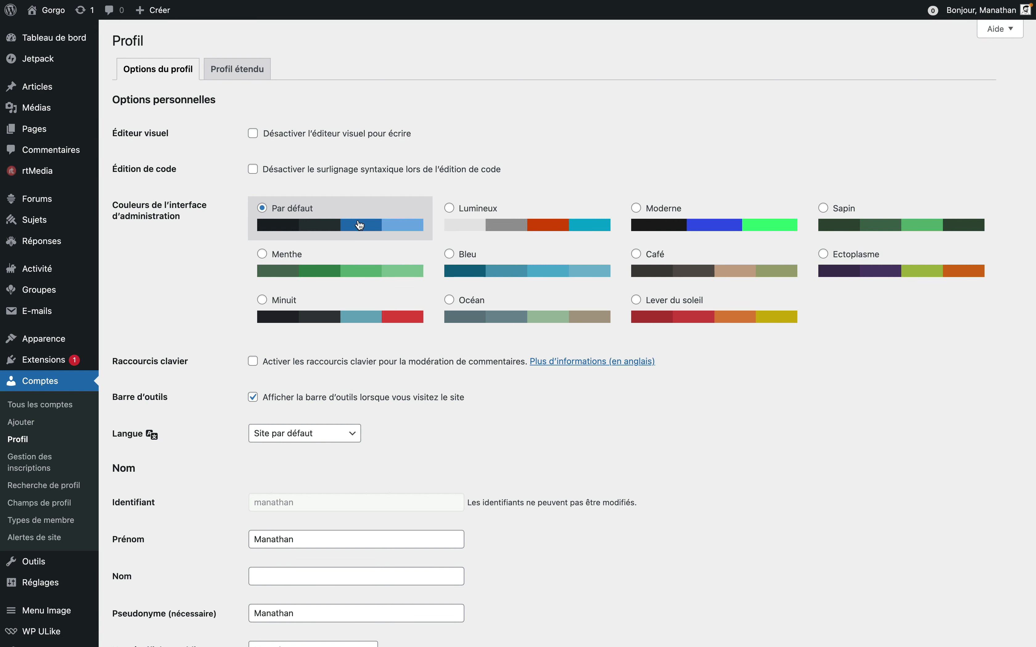
{"action": "left_click", "coordinate": [504, 222]}
{"action": "left_click", "coordinate": [684, 226]}
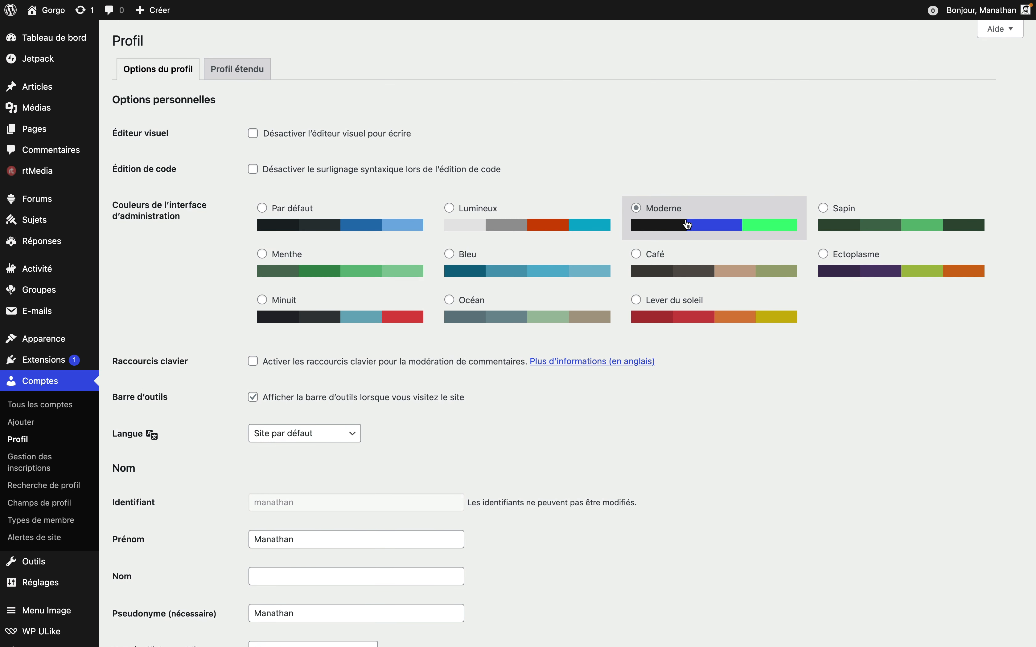
{"action": "left_click", "coordinate": [864, 230]}
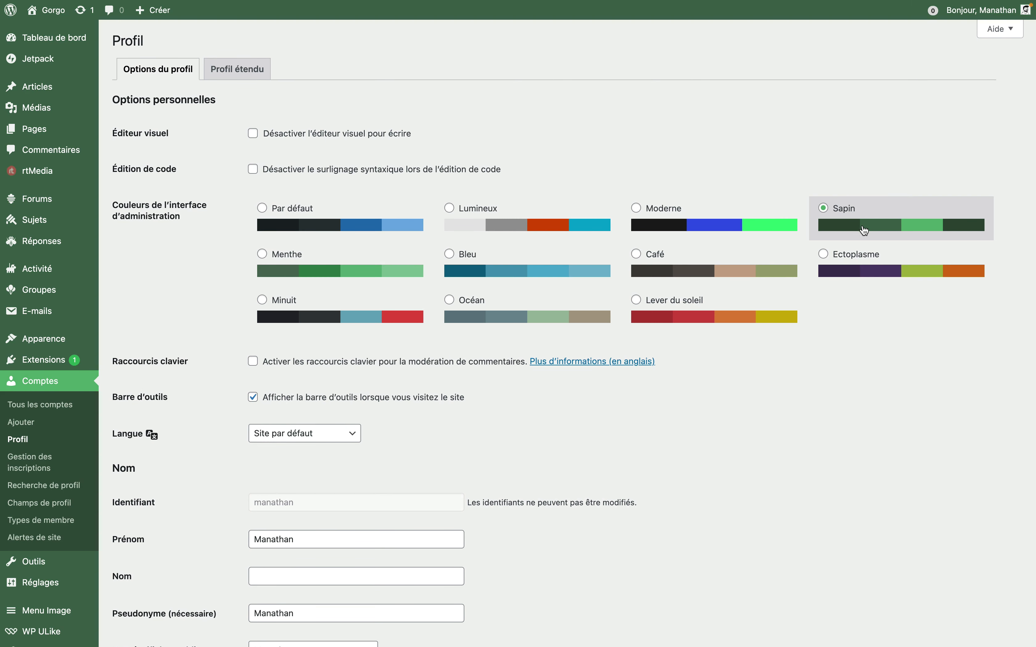
{"action": "left_click", "coordinate": [848, 268]}
{"action": "left_click", "coordinate": [703, 268]}
{"action": "left_click", "coordinate": [531, 261]}
{"action": "left_click", "coordinate": [353, 268]}
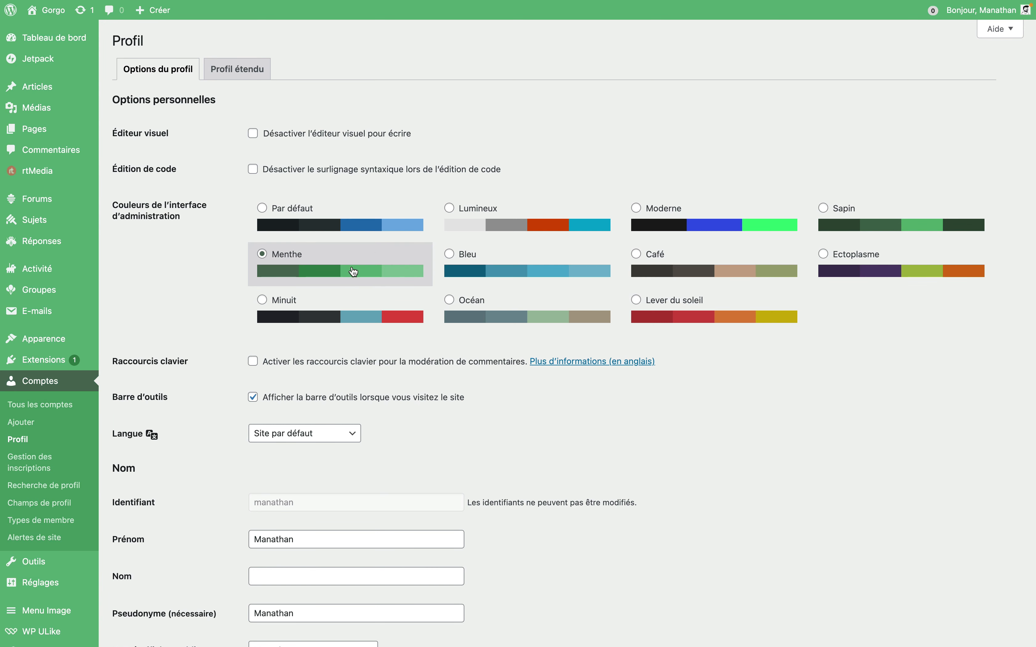
{"action": "left_click", "coordinate": [364, 318]}
{"action": "left_click", "coordinate": [529, 315]}
{"action": "left_click", "coordinate": [671, 313]}
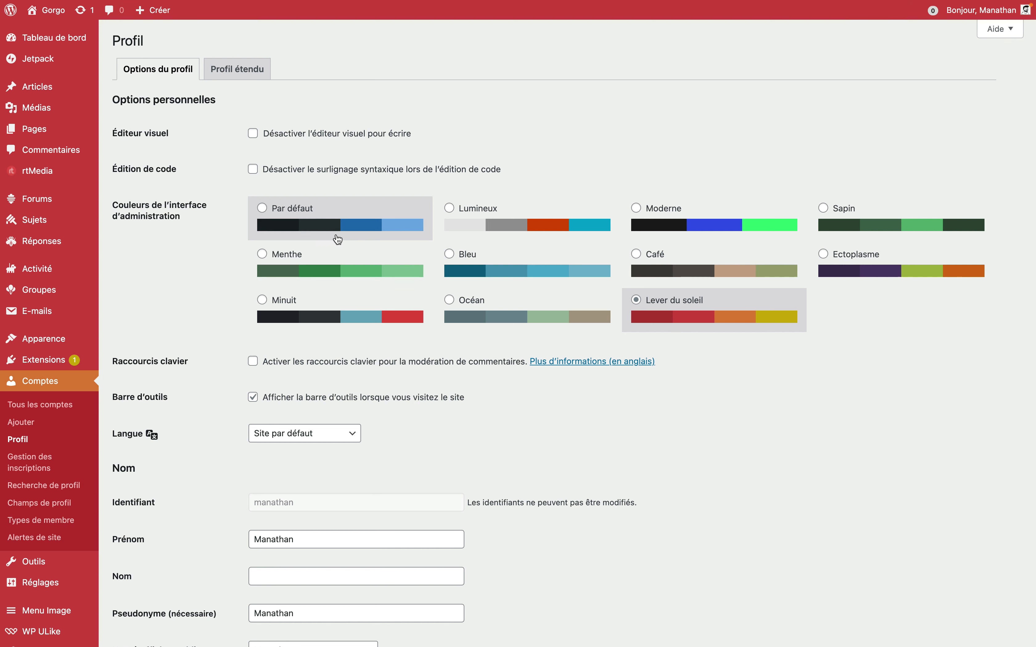
{"action": "left_click", "coordinate": [301, 225]}
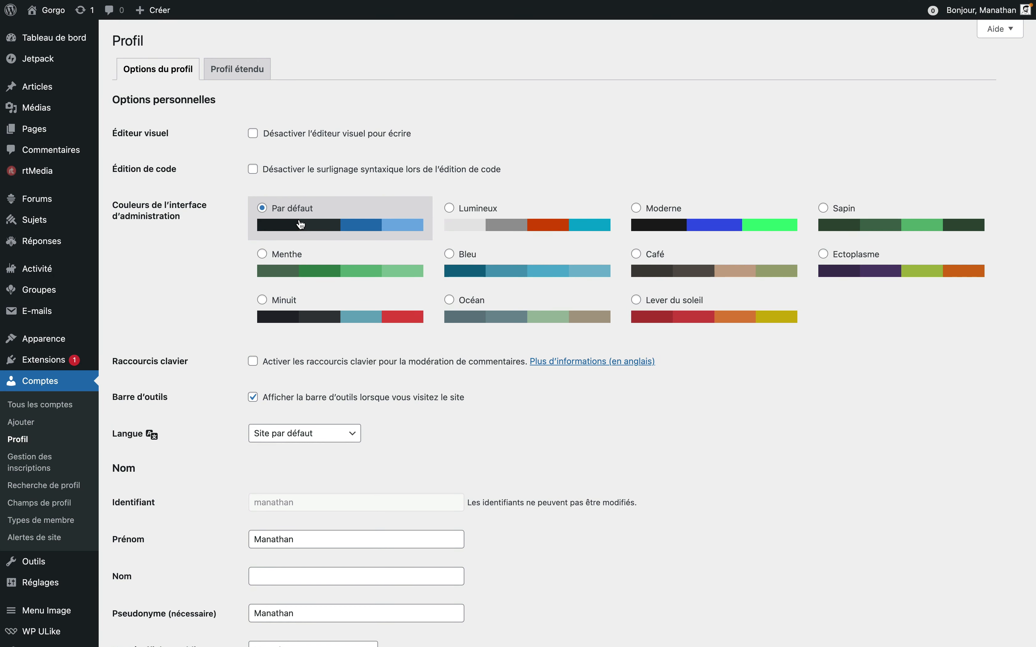
{"action": "scroll", "coordinate": [301, 225], "scroll_direction": "down", "scroll_amount": 15}
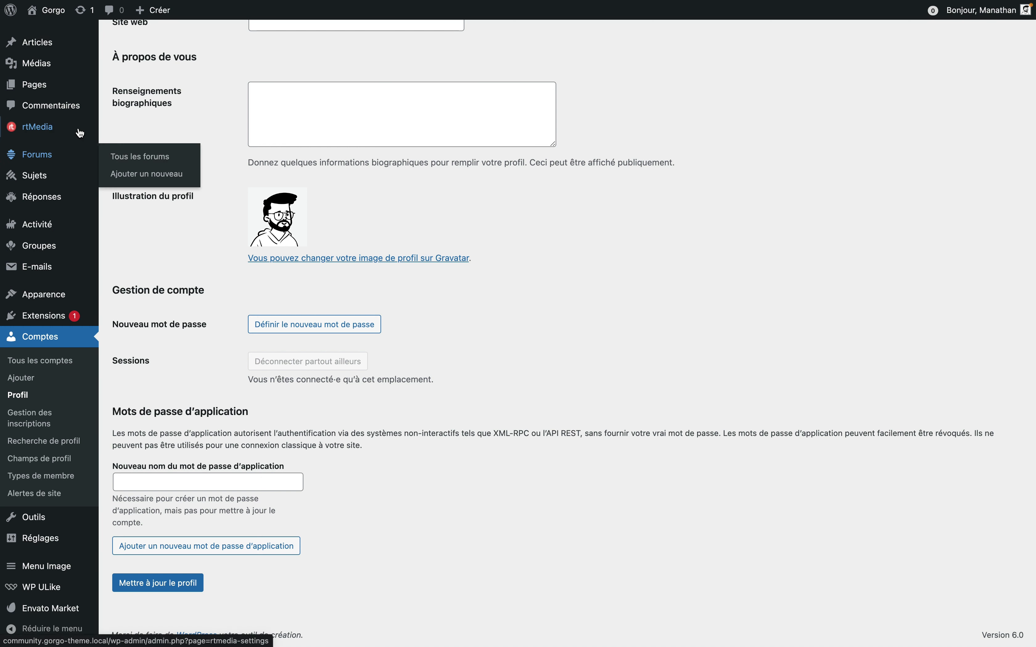
{"action": "scroll", "coordinate": [80, 134], "scroll_direction": "up", "scroll_amount": 5}
{"action": "mouse_move", "coordinate": [81, 133]}
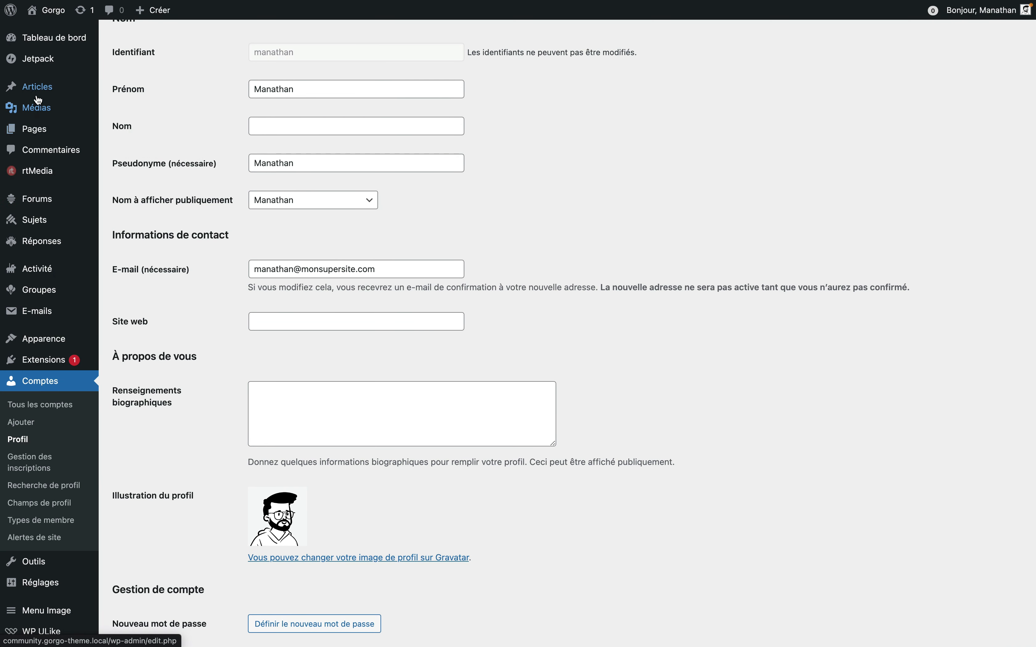
Open the list of all articles and set its number of items per page to 50 in the screen options.
{"action": "left_click", "coordinate": [30, 90]}
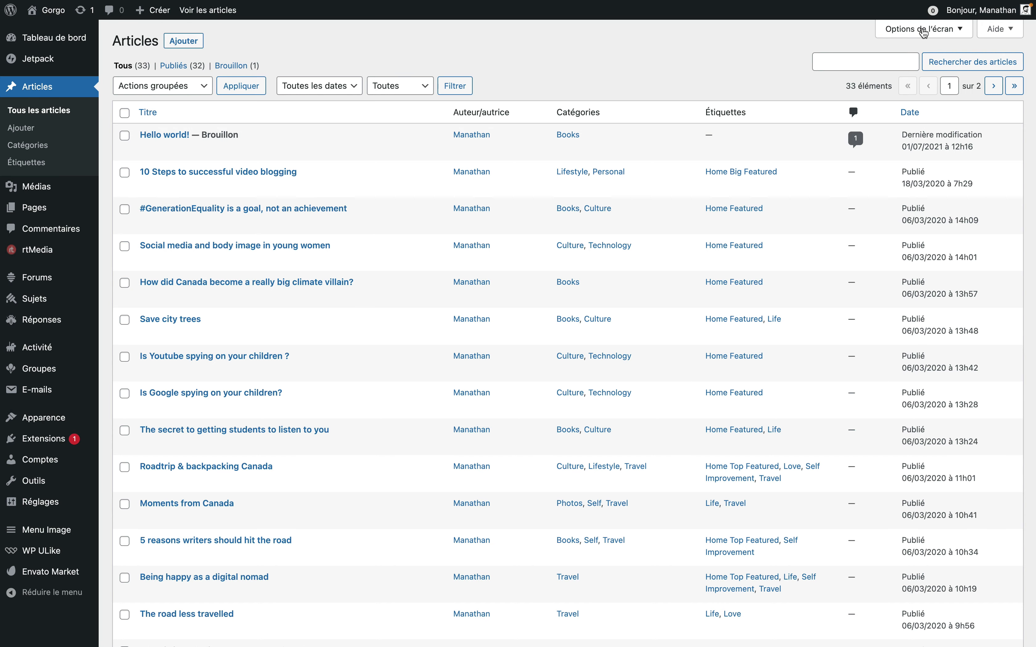
{"action": "left_click", "coordinate": [926, 31]}
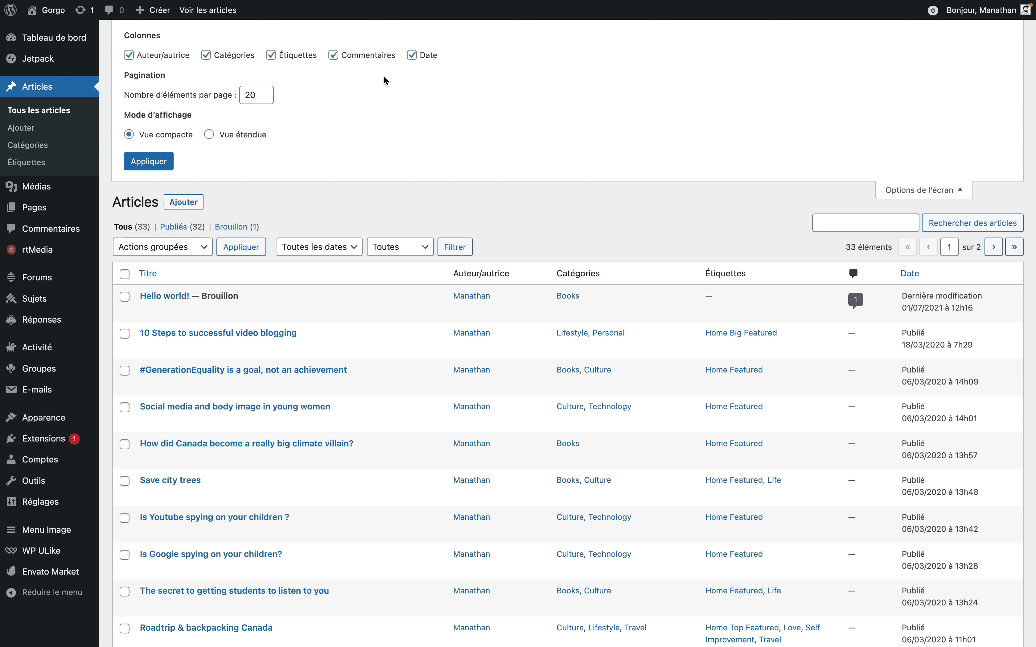
{"action": "left_click", "coordinate": [258, 95]}
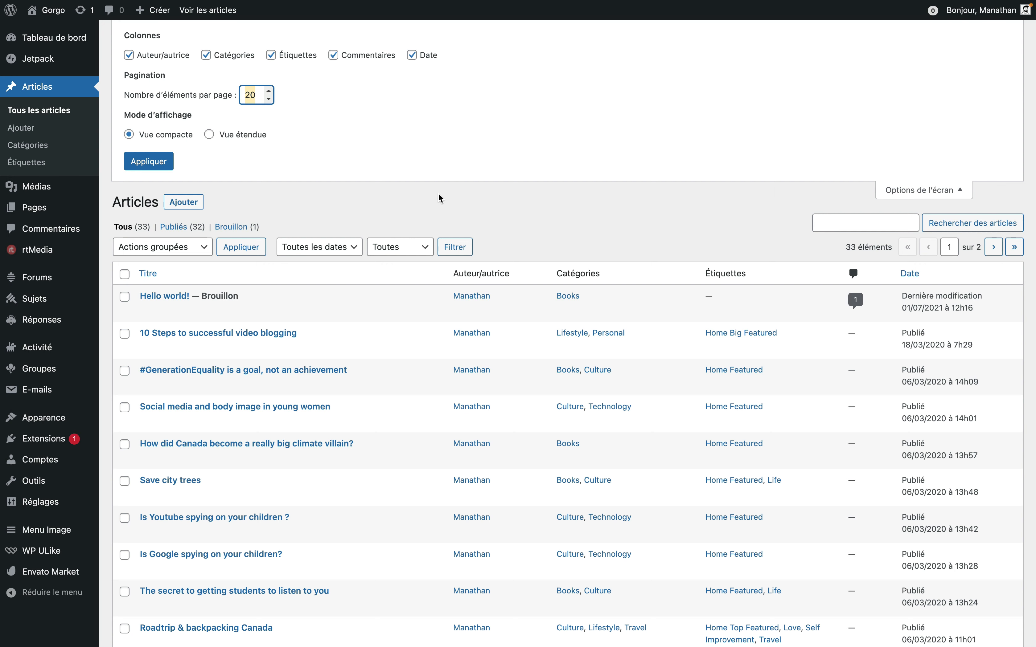
{"action": "scroll", "coordinate": [439, 197], "scroll_direction": "down", "scroll_amount": 8}
{"action": "scroll", "coordinate": [441, 198], "scroll_direction": "up", "scroll_amount": 8}
{"action": "type", "text": "50"}
Hide the Date, Commentaires and Étiquettes columns of the articles list and apply the screen options.
{"action": "left_click", "coordinate": [413, 55]}
{"action": "left_click", "coordinate": [334, 56]}
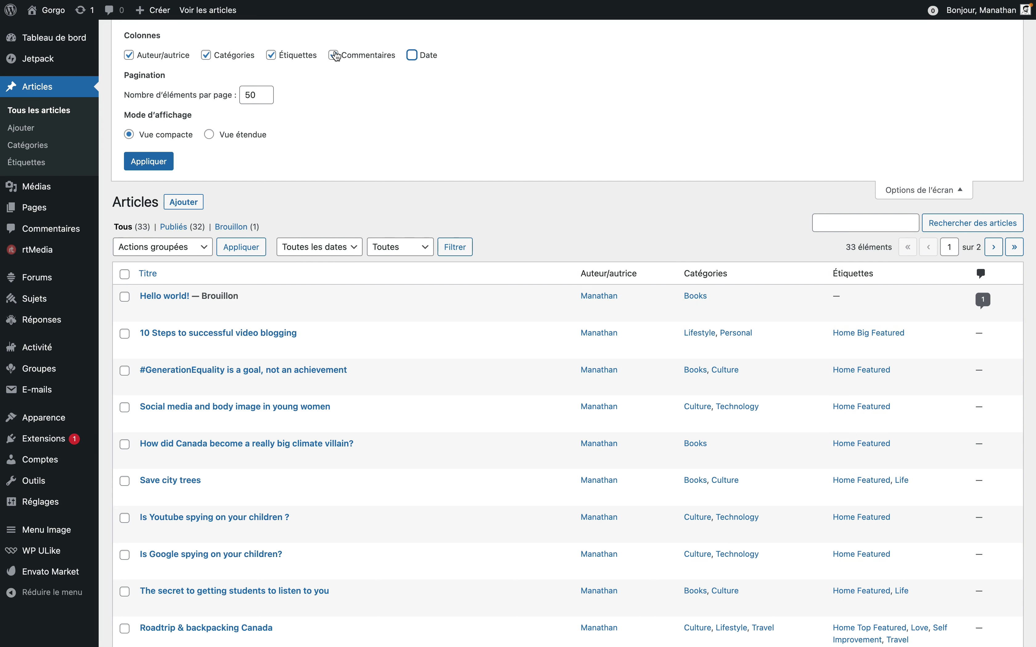
{"action": "left_click", "coordinate": [272, 57]}
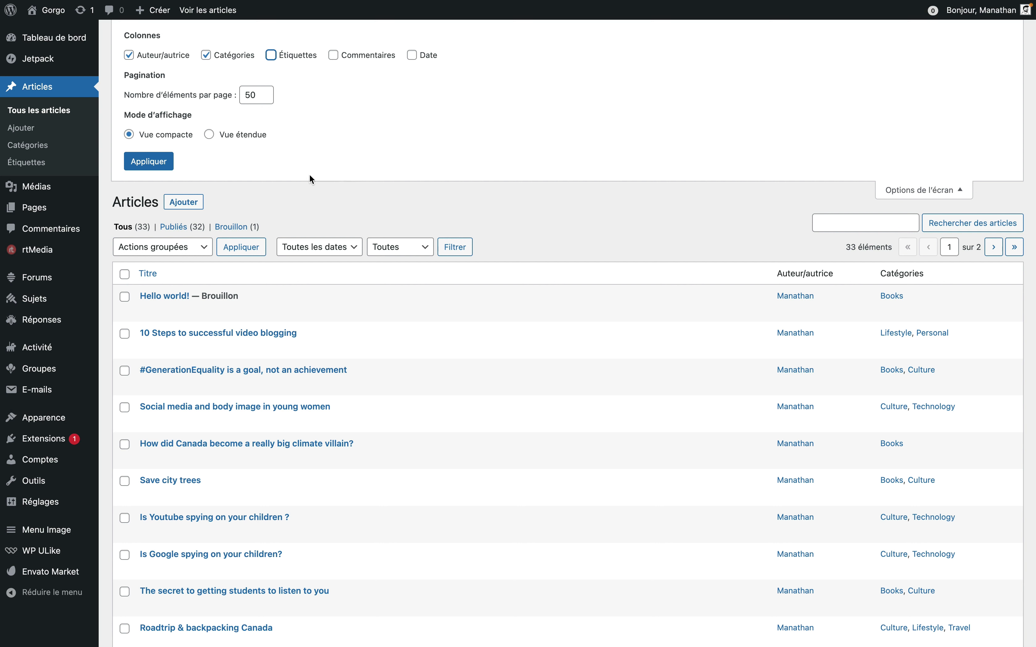
{"action": "left_click", "coordinate": [158, 166]}
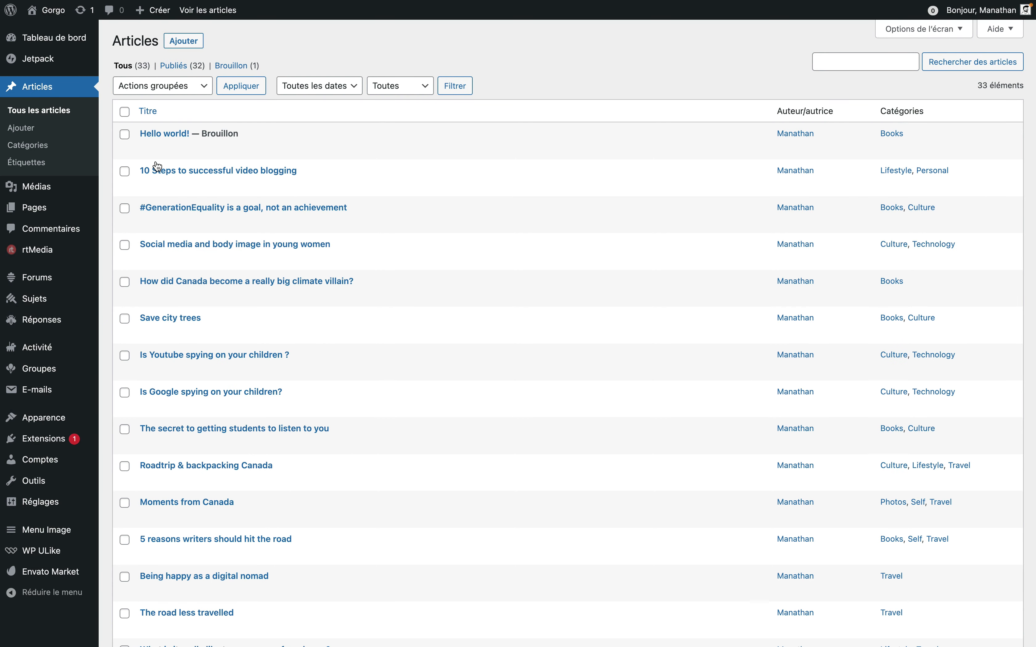
Open the pages list and examine its screen options for columns, pagination and view mode.
{"action": "left_click", "coordinate": [35, 206]}
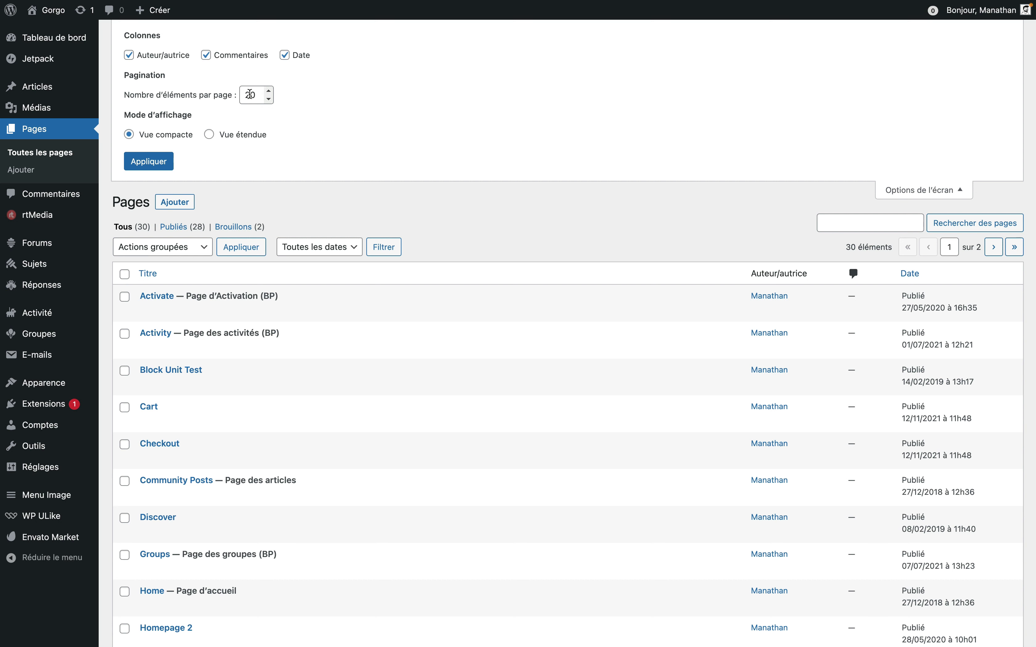
{"action": "left_click", "coordinate": [245, 95]}
{"action": "left_click", "coordinate": [907, 192]}
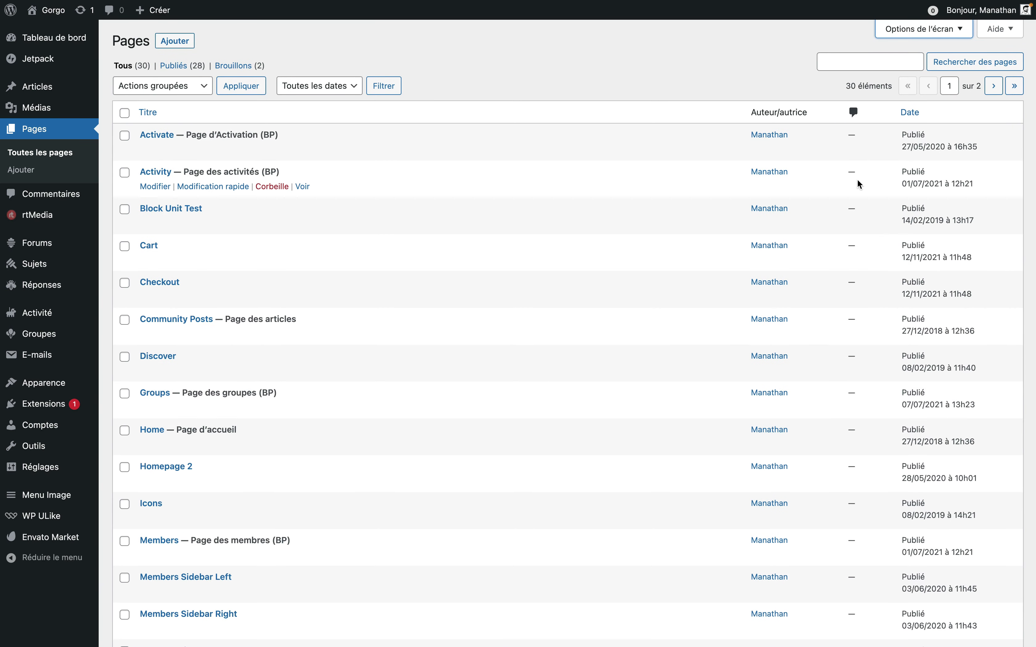
Open the menu editor on the Logged Out Users menu and expand the Log In item's settings.
{"action": "mouse_move", "coordinate": [57, 288]}
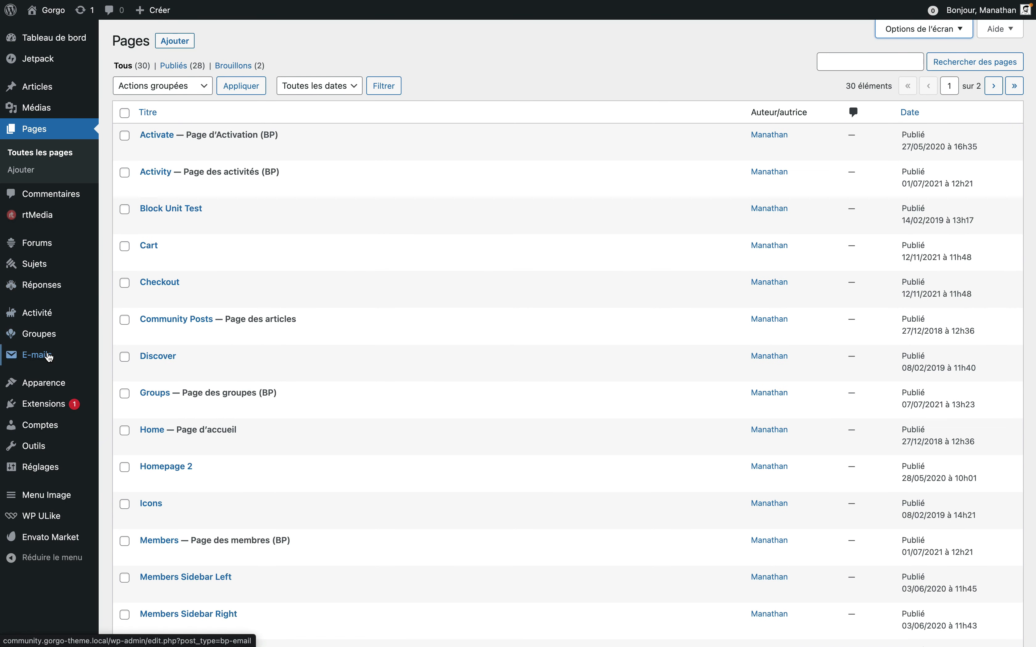
{"action": "mouse_move", "coordinate": [55, 387]}
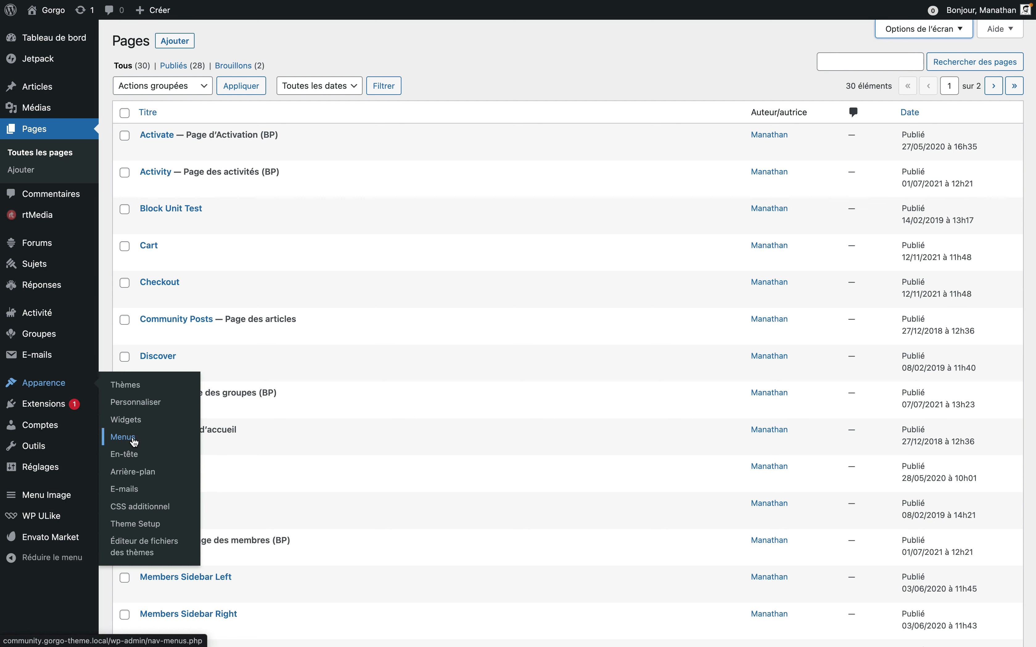
{"action": "left_click", "coordinate": [132, 438]}
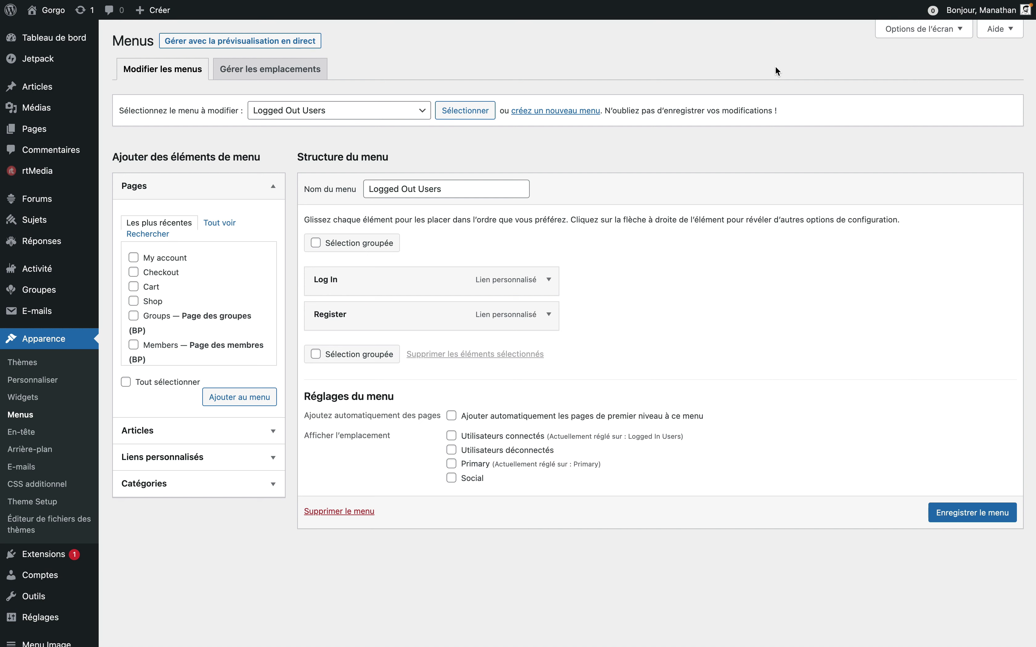
{"action": "left_click", "coordinate": [549, 280]}
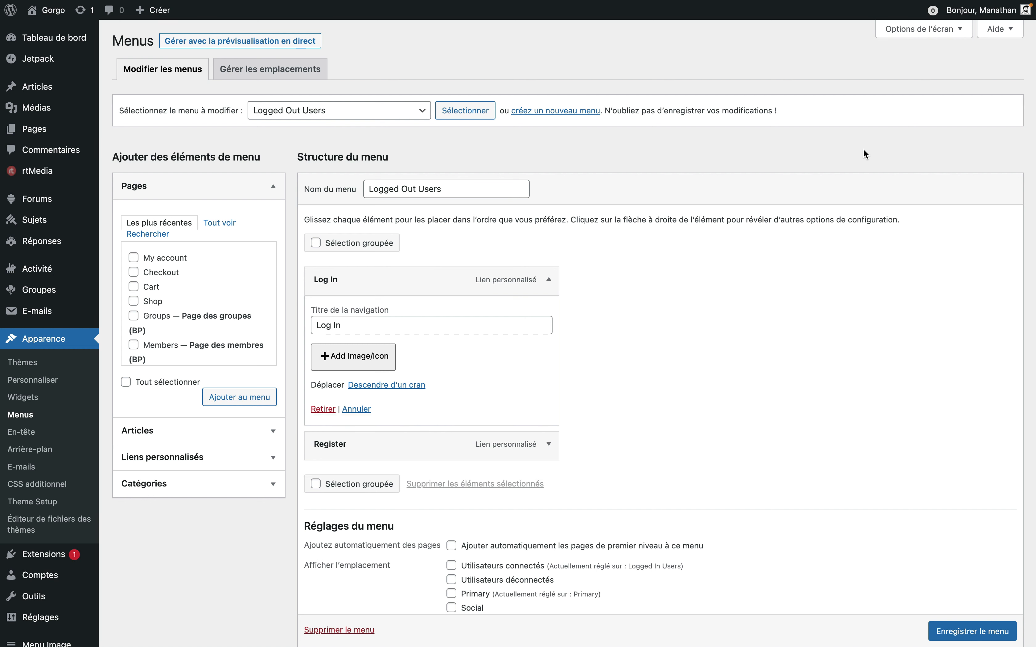
Enable the advanced menu properties Cible du lien, Classes CSS and Description in the menu editor's screen options.
{"action": "left_click", "coordinate": [904, 37]}
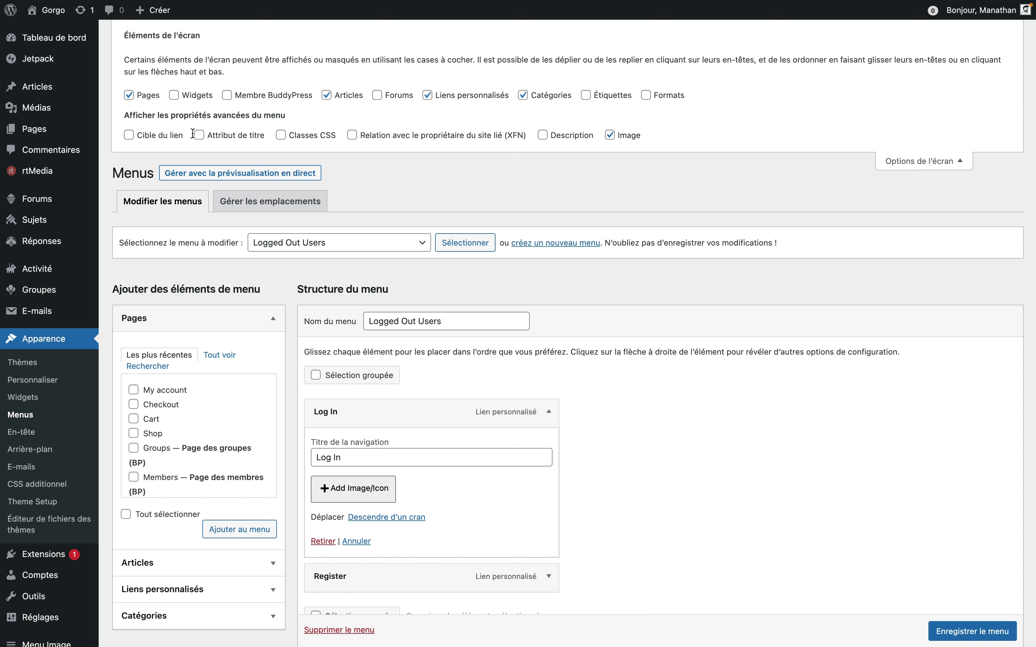
{"action": "left_click", "coordinate": [146, 141]}
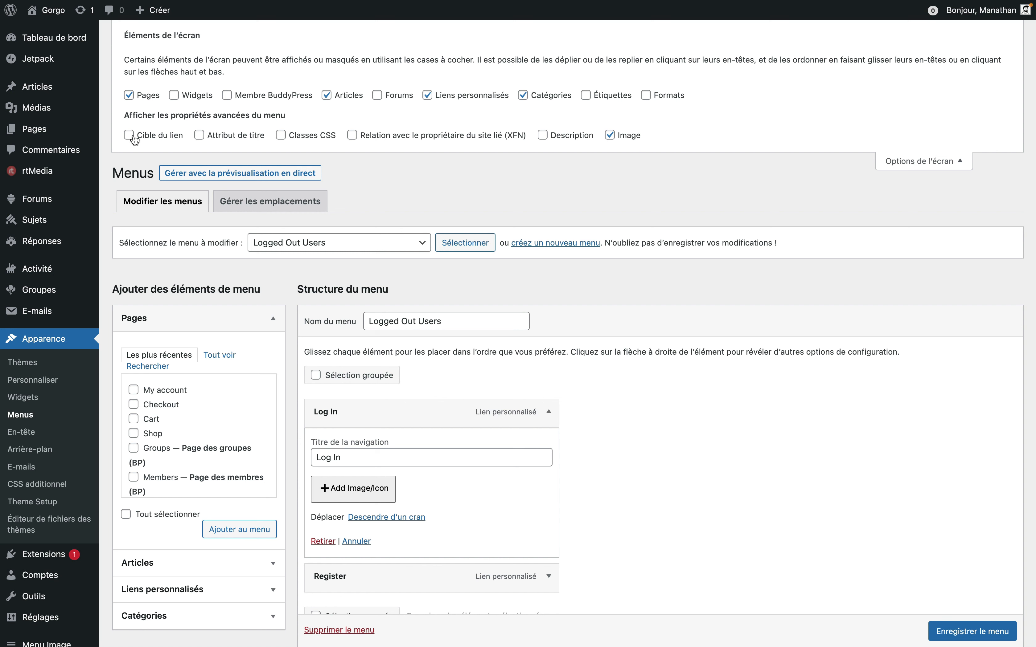
{"action": "left_click", "coordinate": [282, 137]}
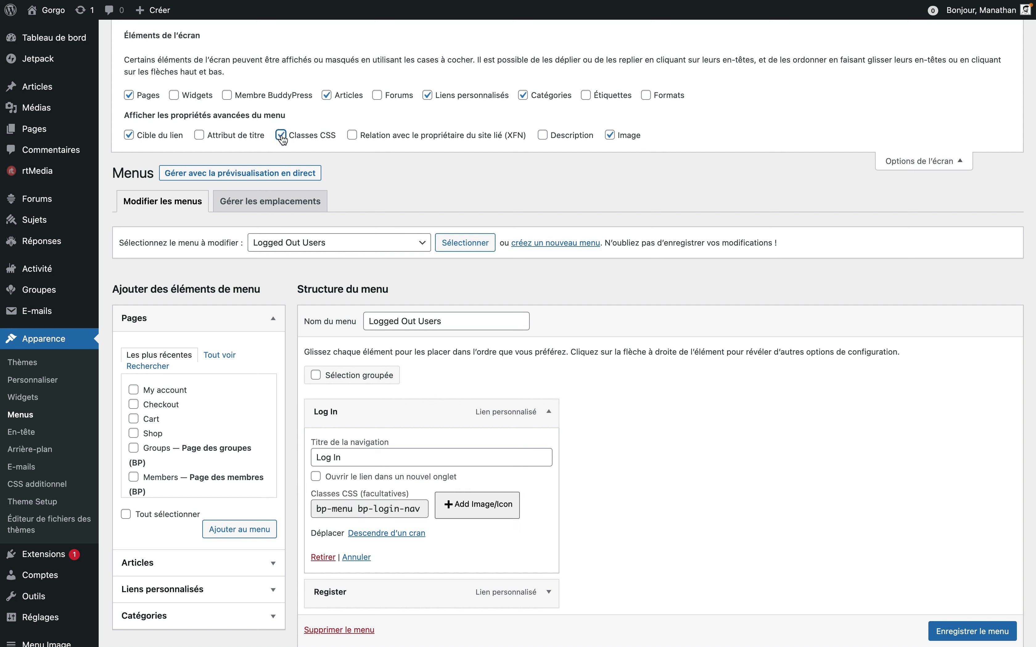
{"action": "left_click", "coordinate": [543, 137]}
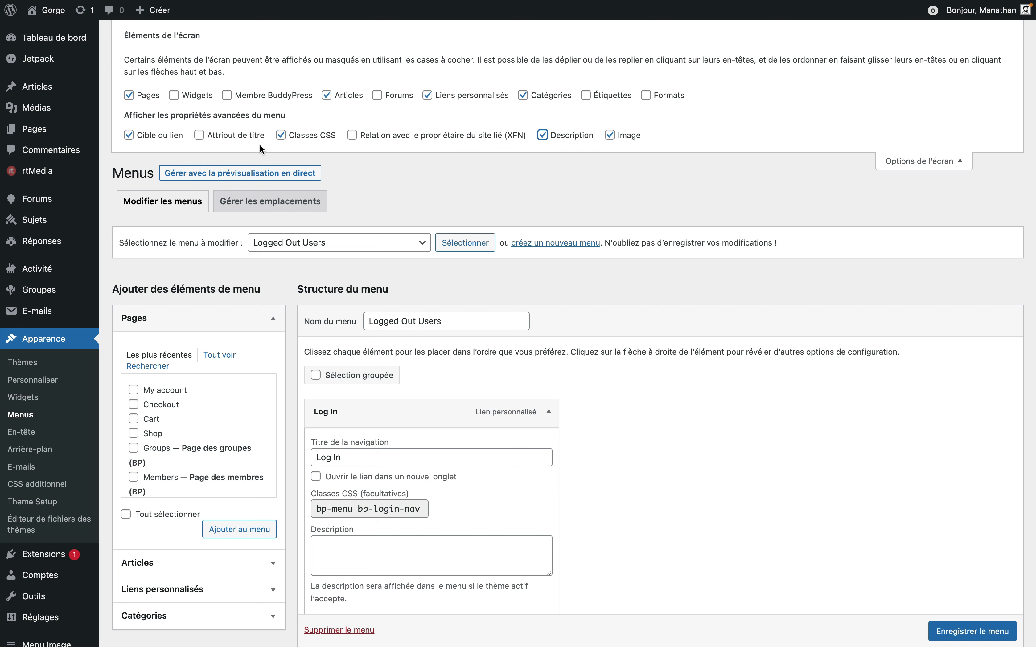
{"action": "left_click", "coordinate": [893, 163]}
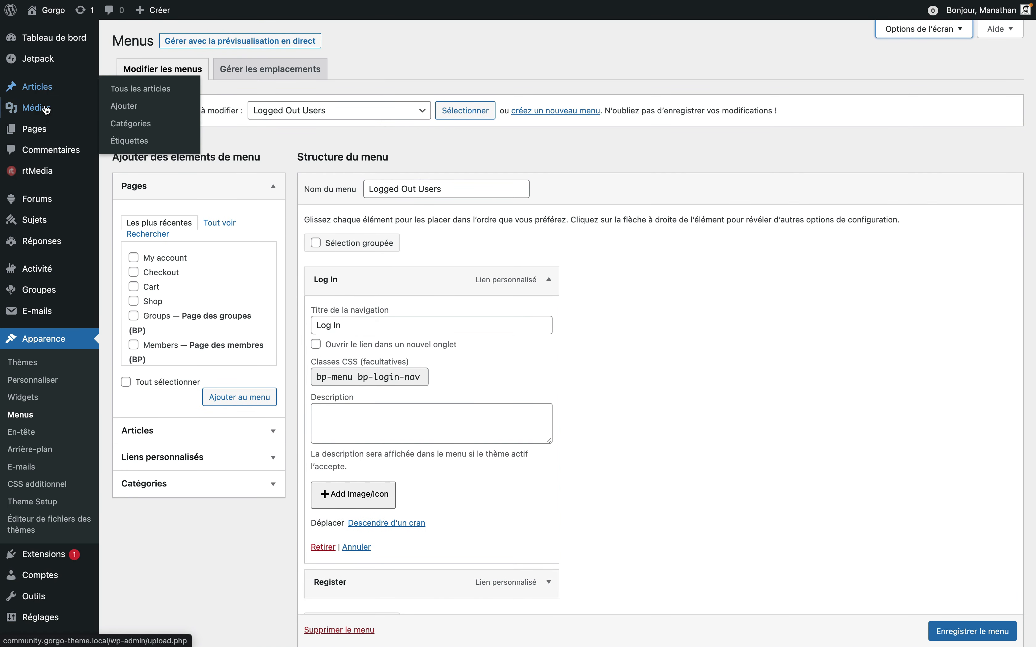
Create a new page titled "mon titre" with four paragraphs that each read "mon texte".
{"action": "left_click", "coordinate": [37, 135]}
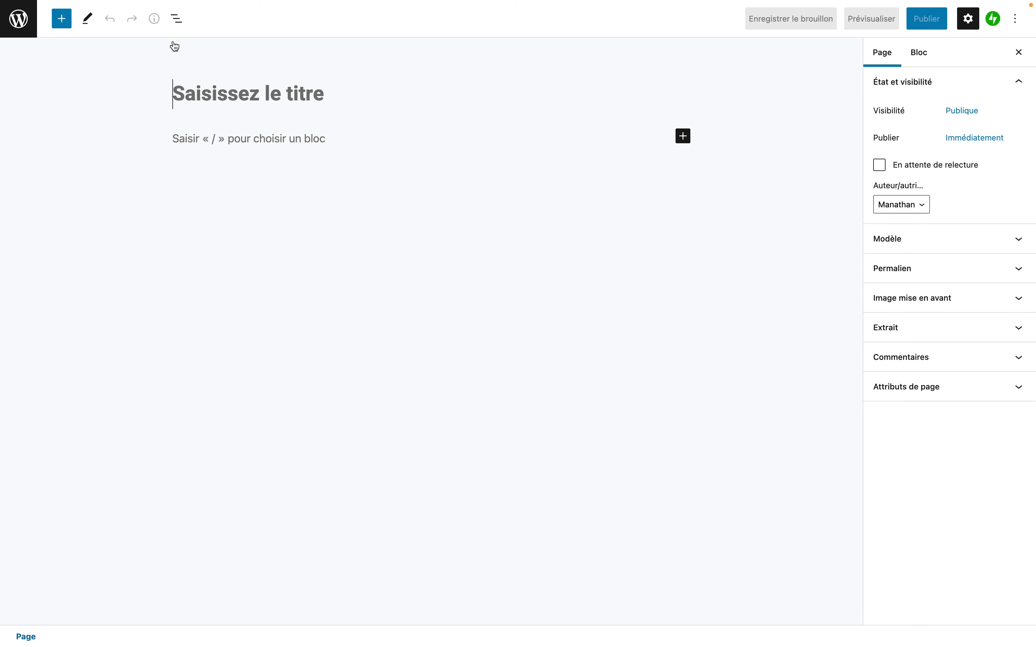
{"action": "type", "text": "mon titre"}
{"action": "key", "text": "Return"}
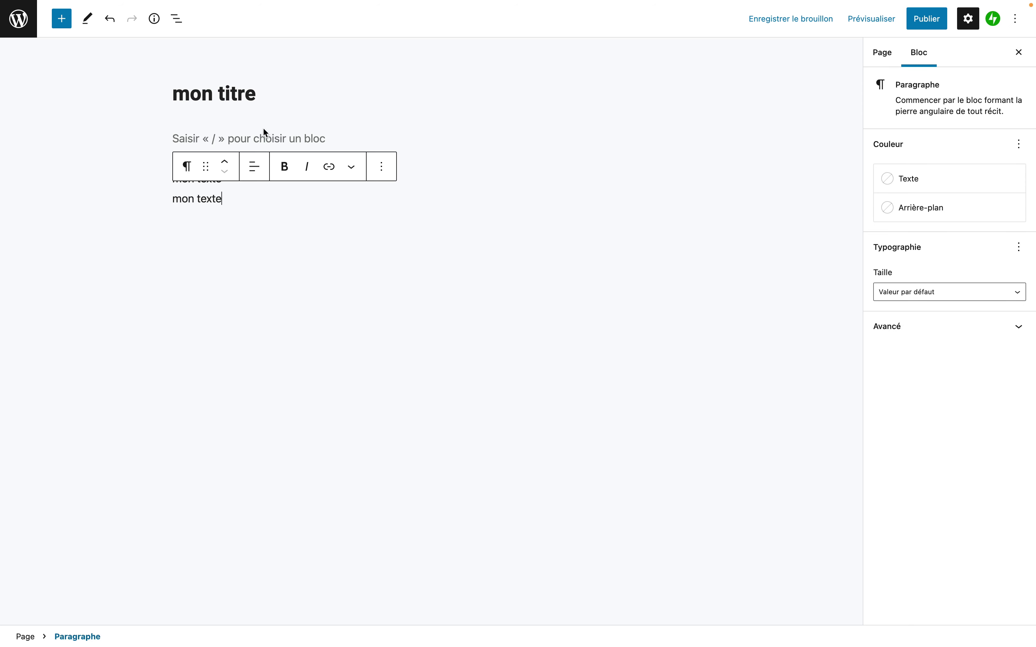
{"action": "left_click", "coordinate": [258, 134]}
{"action": "type", "text": "mon texte"}
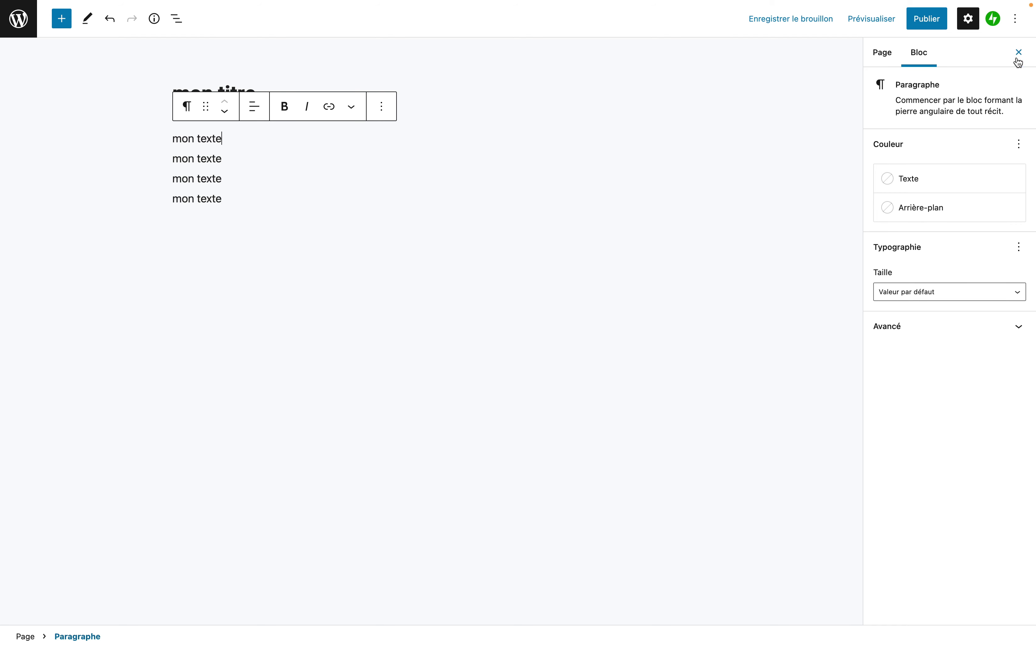
Turn off the editor's full-screen mode (Mode plein écran) and turn on the spotlight mode (Mode « mise en lumière »).
{"action": "left_click", "coordinate": [1018, 21]}
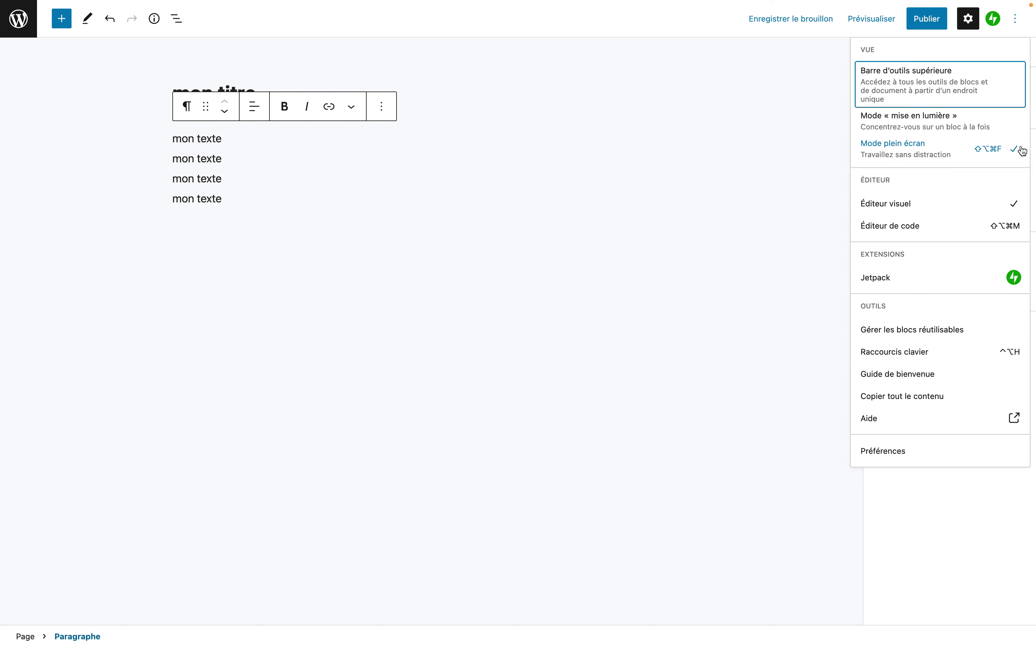
{"action": "left_click", "coordinate": [935, 151]}
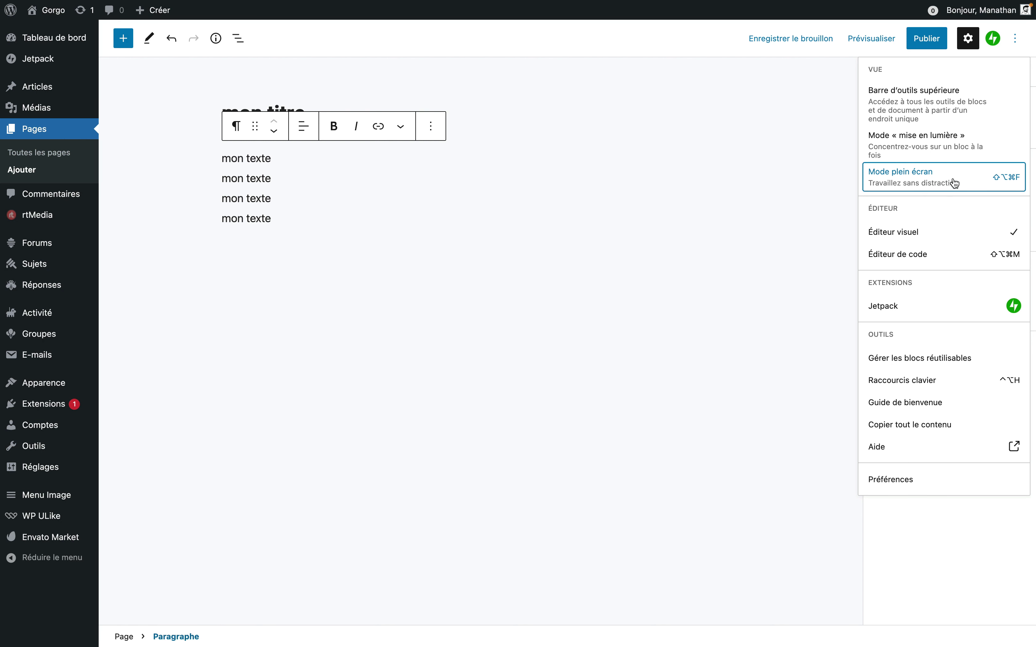
{"action": "left_click", "coordinate": [935, 150]}
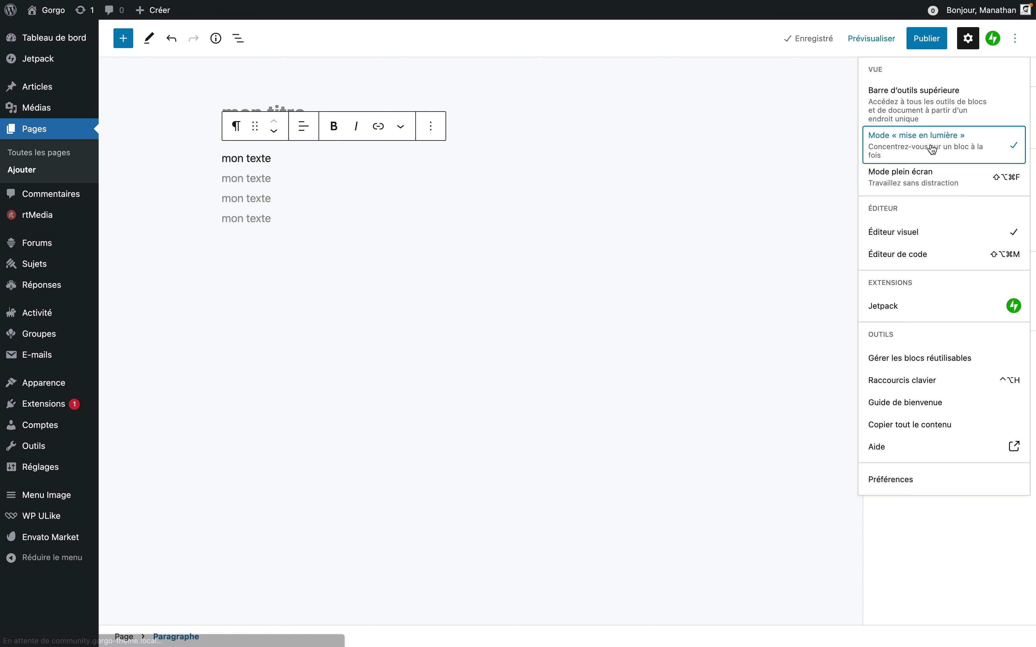
Place the cursor in the first "mon texte" paragraph and select its text to examine the spotlight mode.
{"action": "left_click", "coordinate": [276, 159]}
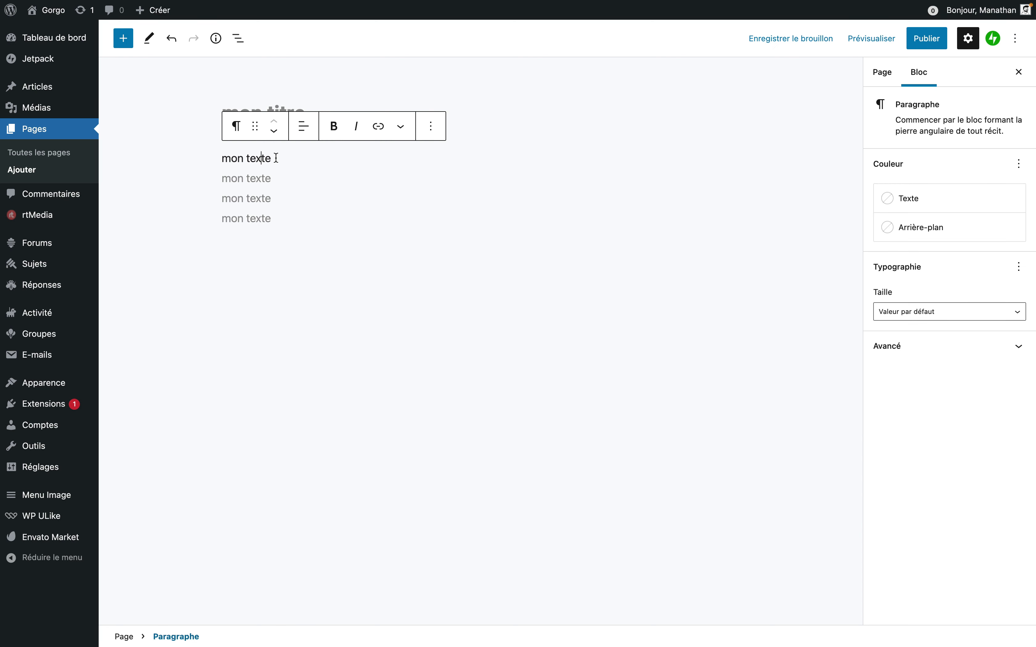
{"action": "key", "text": "alt+Left"}
{"action": "key", "text": "alt+Left"}
{"action": "key", "text": "shift+alt+Right"}
{"action": "key", "text": "shift+alt+Right"}
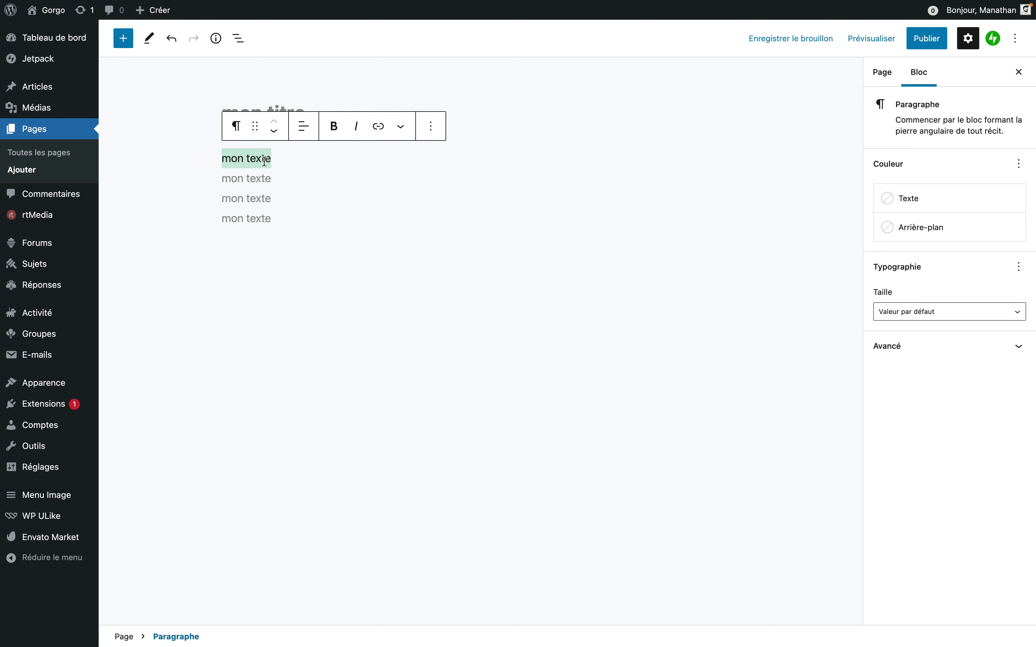
{"action": "left_click", "coordinate": [277, 158]}
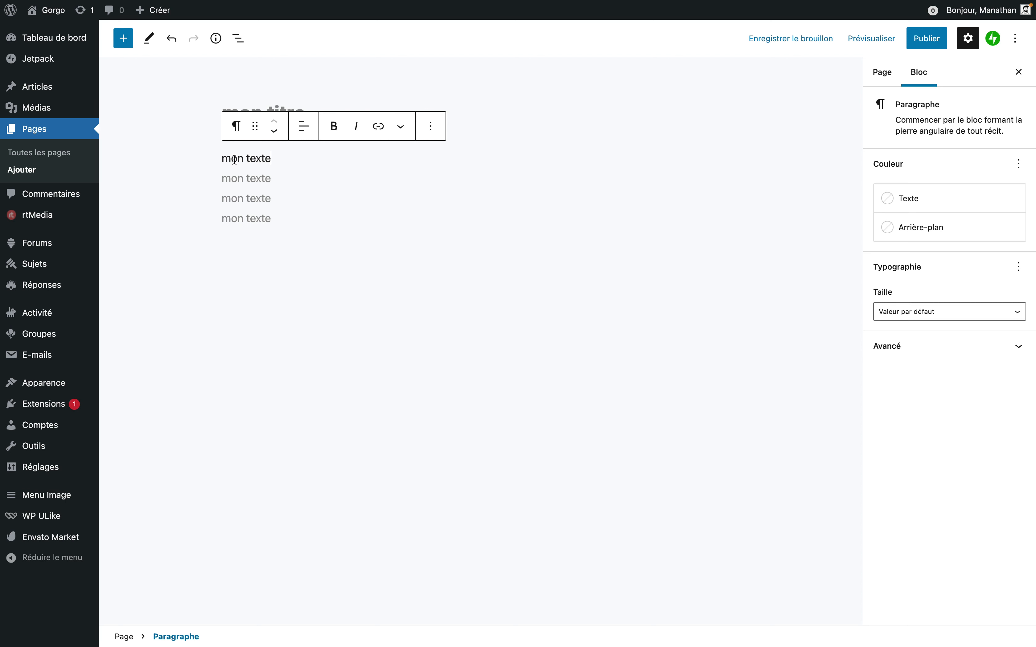
Deselect the block and place the cursor in the fourth and first "mon texte" paragraphs to compare their spotlight highlighting.
{"action": "left_click", "coordinate": [191, 164]}
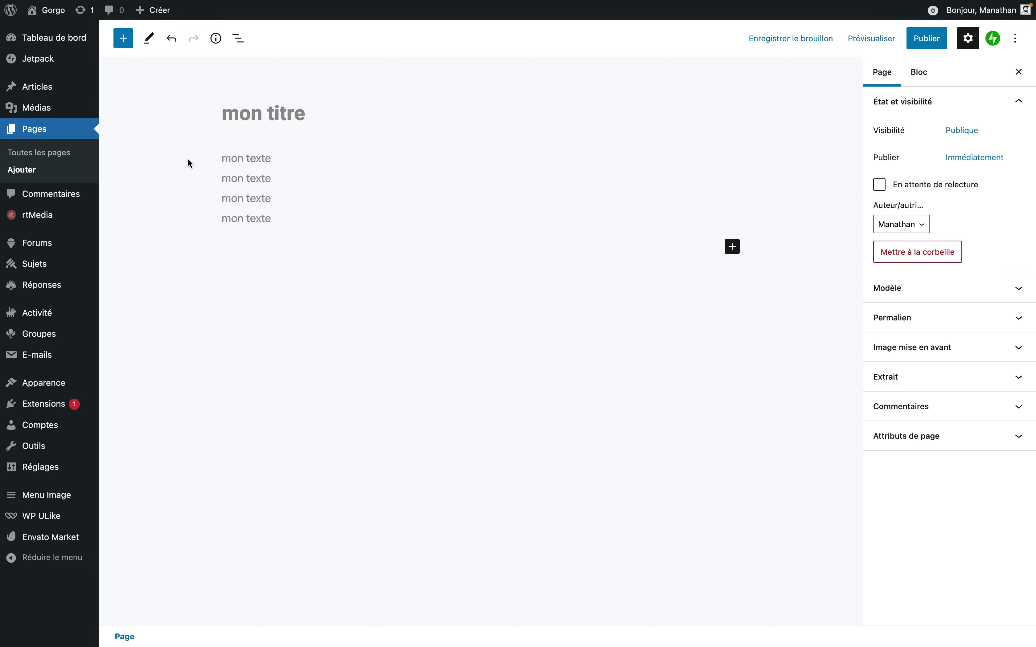
{"action": "left_click", "coordinate": [262, 218]}
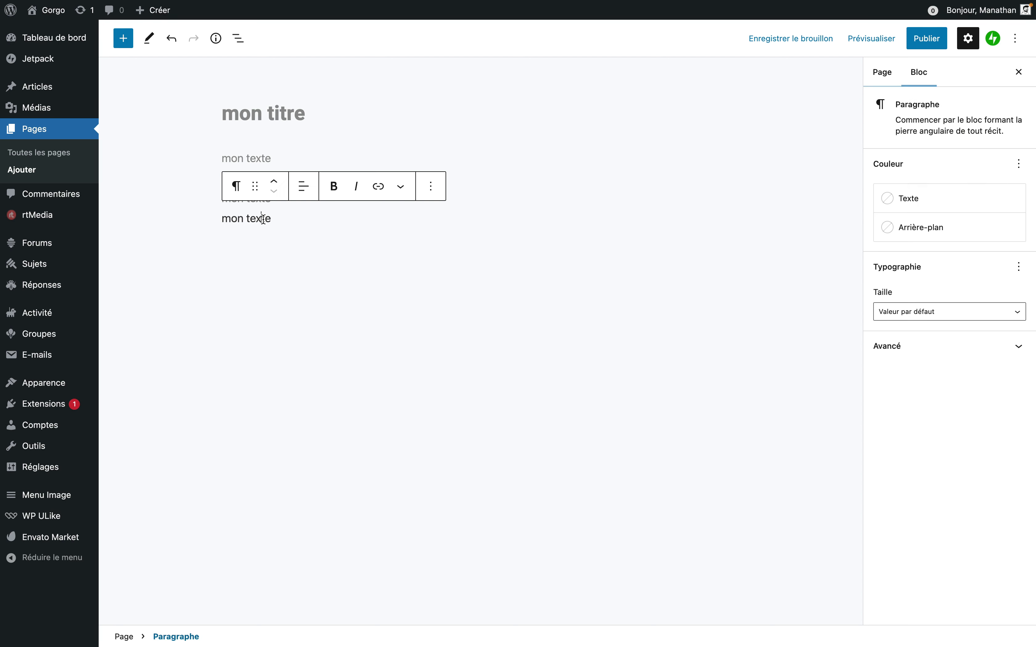
{"action": "left_click", "coordinate": [264, 158]}
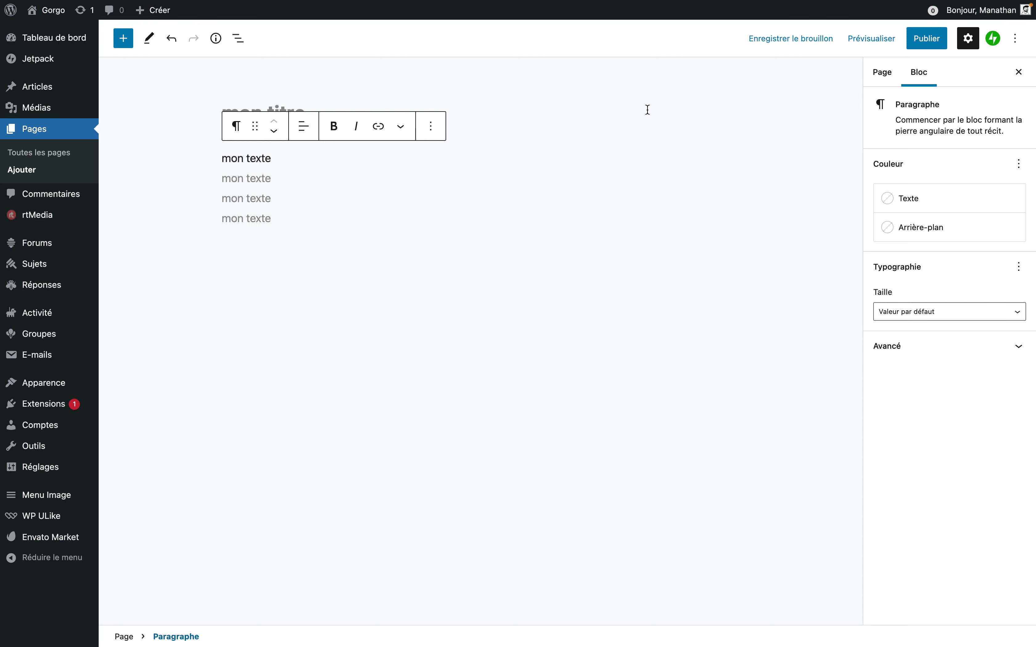
Switch the top toolbar (Barre d'outils supérieure) on and off again, and check the floating block toolbar on the second and third paragraphs.
{"action": "left_click", "coordinate": [1020, 40]}
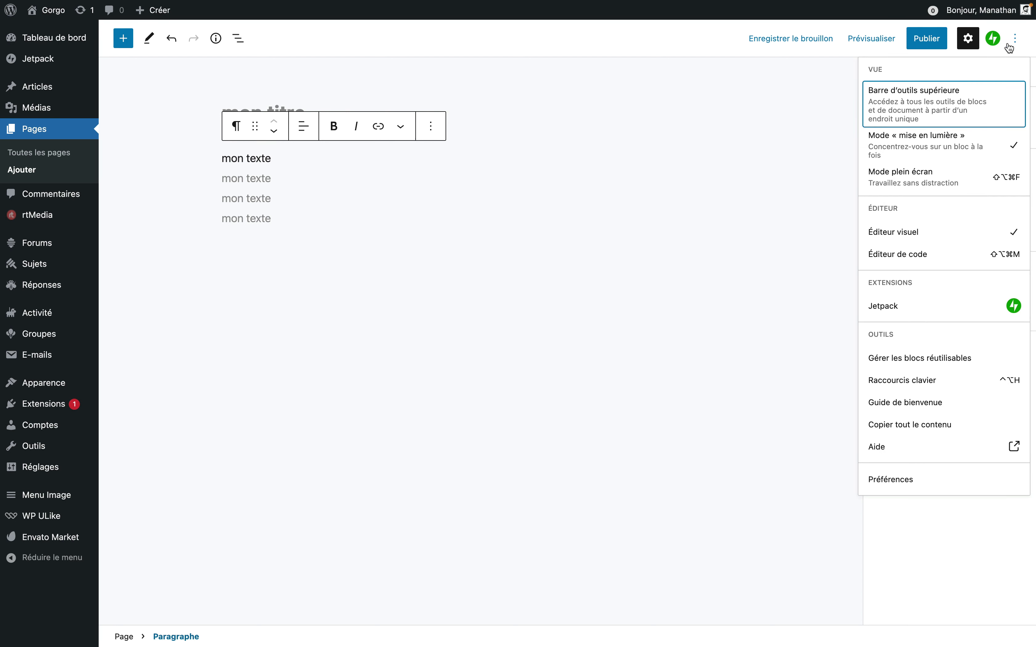
{"action": "left_click", "coordinate": [930, 105]}
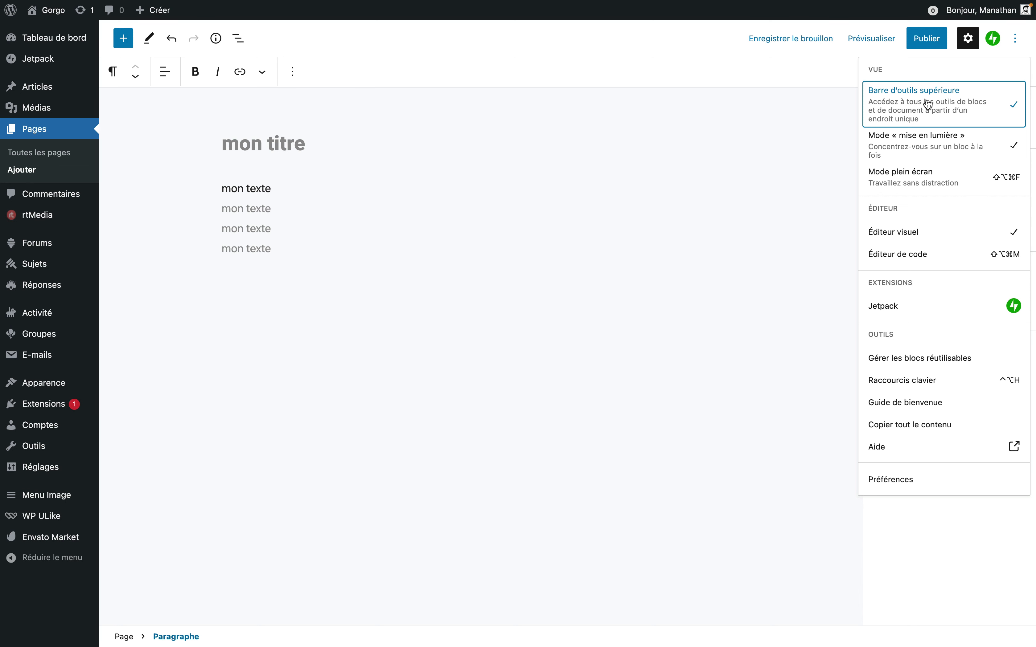
{"action": "left_click", "coordinate": [930, 105]}
{"action": "left_click", "coordinate": [255, 179]}
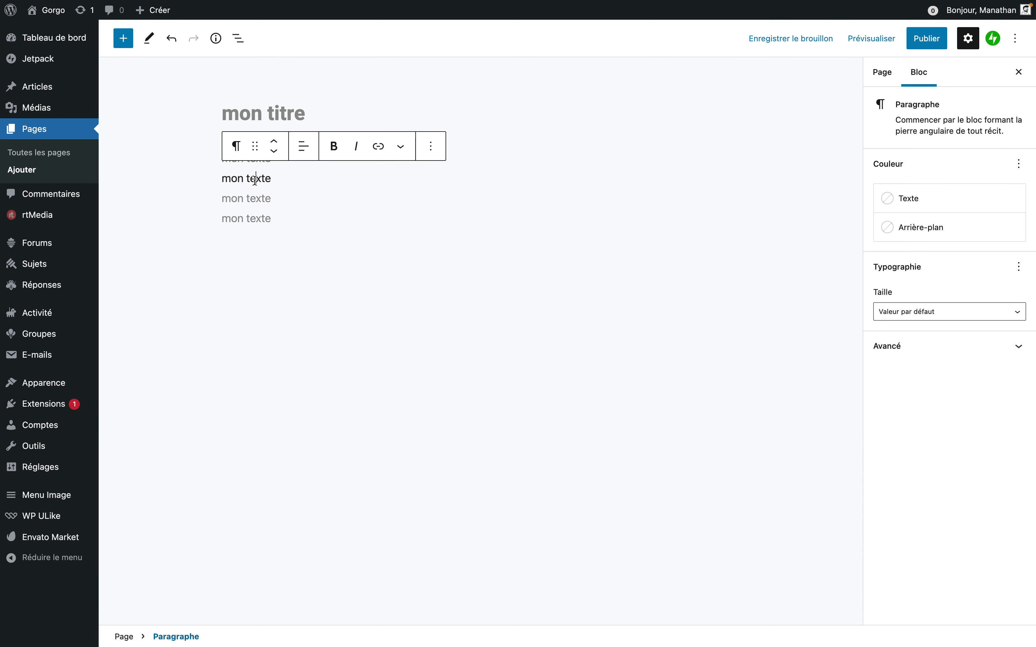
{"action": "left_click", "coordinate": [261, 198]}
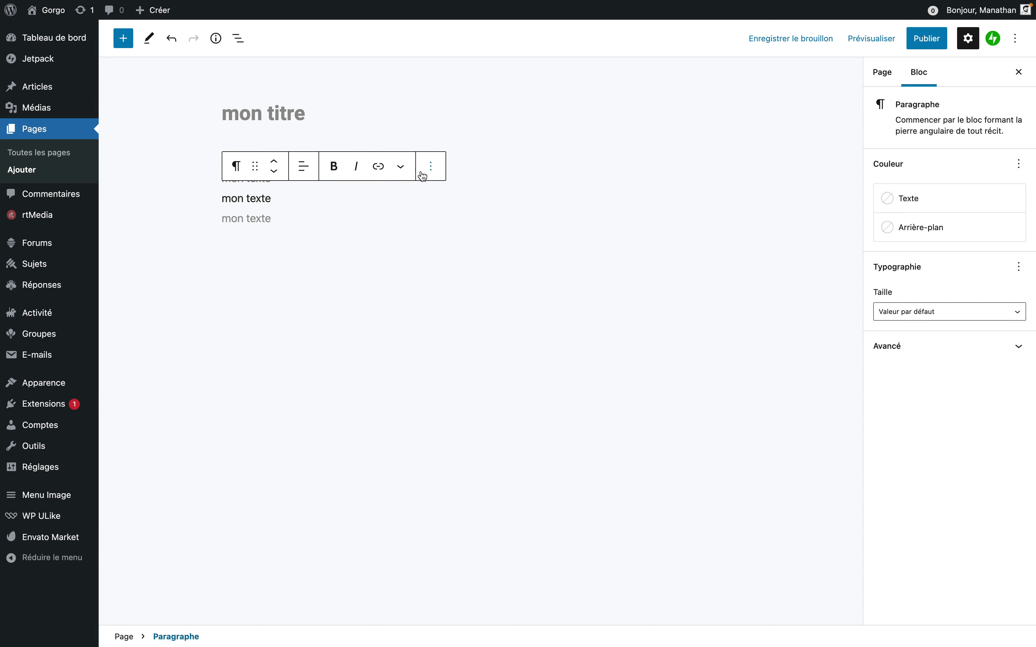
Turn on the top toolbar (Barre d'outils supérieure) and select each "mon texte" paragraph to examine its fixed block toolbar.
{"action": "left_click", "coordinate": [1017, 40]}
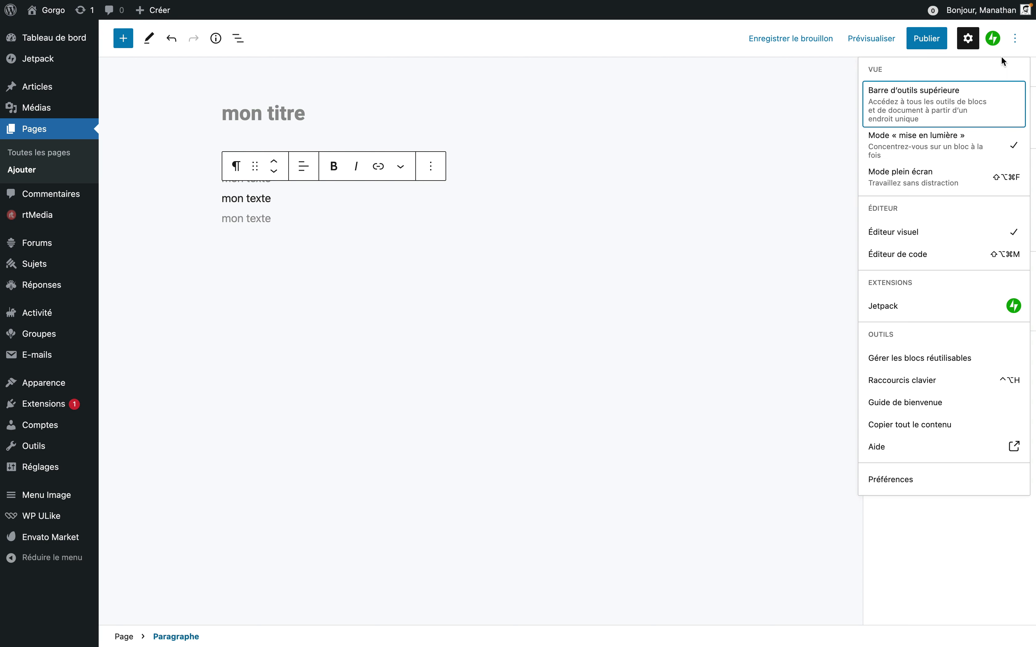
{"action": "left_click", "coordinate": [925, 108]}
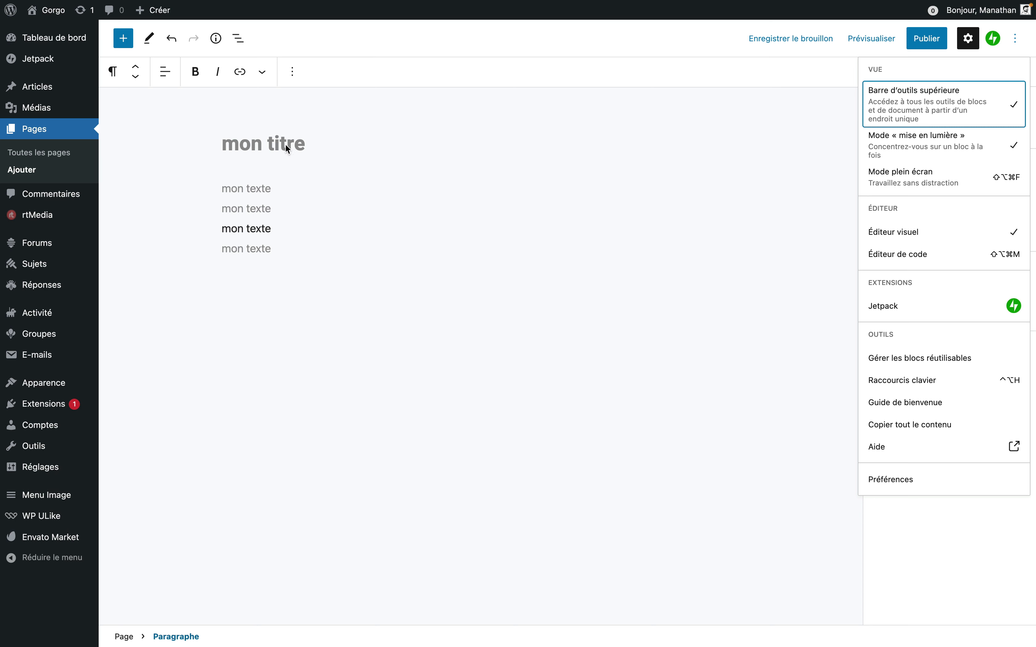
{"action": "left_click", "coordinate": [251, 188]}
{"action": "left_click", "coordinate": [255, 209]}
{"action": "left_click", "coordinate": [256, 229]}
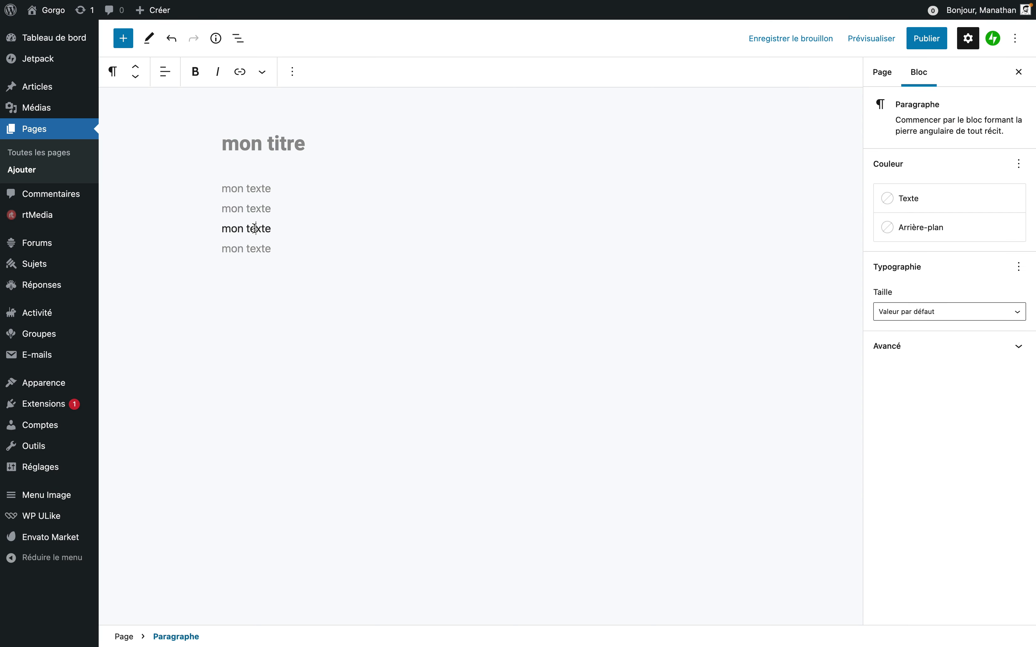
{"action": "left_click", "coordinate": [254, 248]}
{"action": "left_click", "coordinate": [255, 190]}
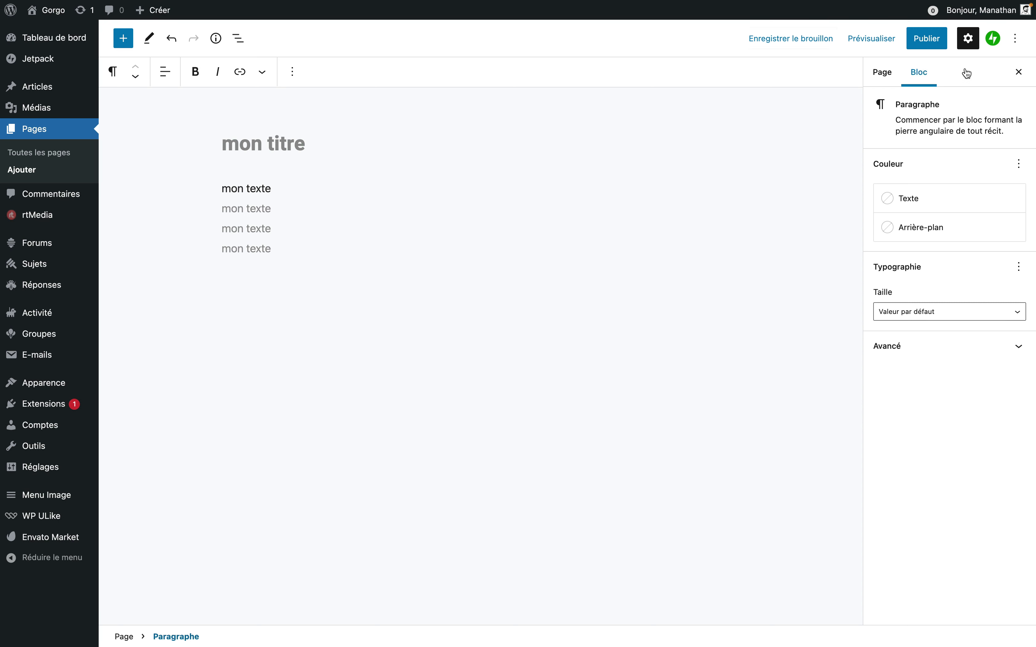
Turn off the top toolbar (Barre d'outils supérieure) and toggle the spotlight mode (Mode « mise en lumière ») off and back on.
{"action": "left_click", "coordinate": [1019, 43]}
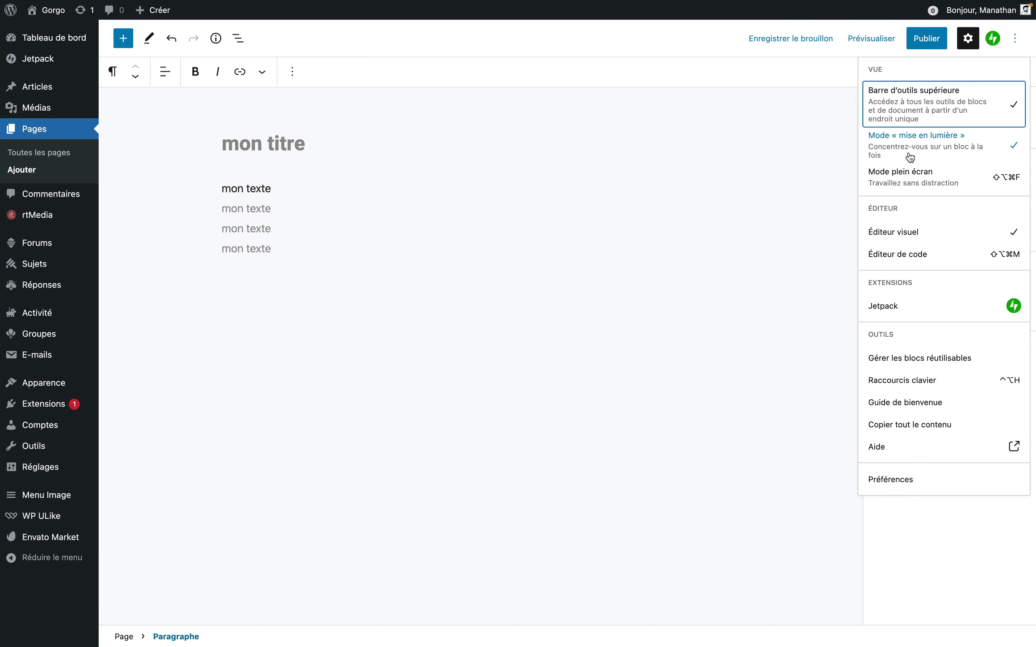
{"action": "left_click", "coordinate": [924, 111]}
{"action": "left_click", "coordinate": [929, 152]}
{"action": "left_click", "coordinate": [929, 152]}
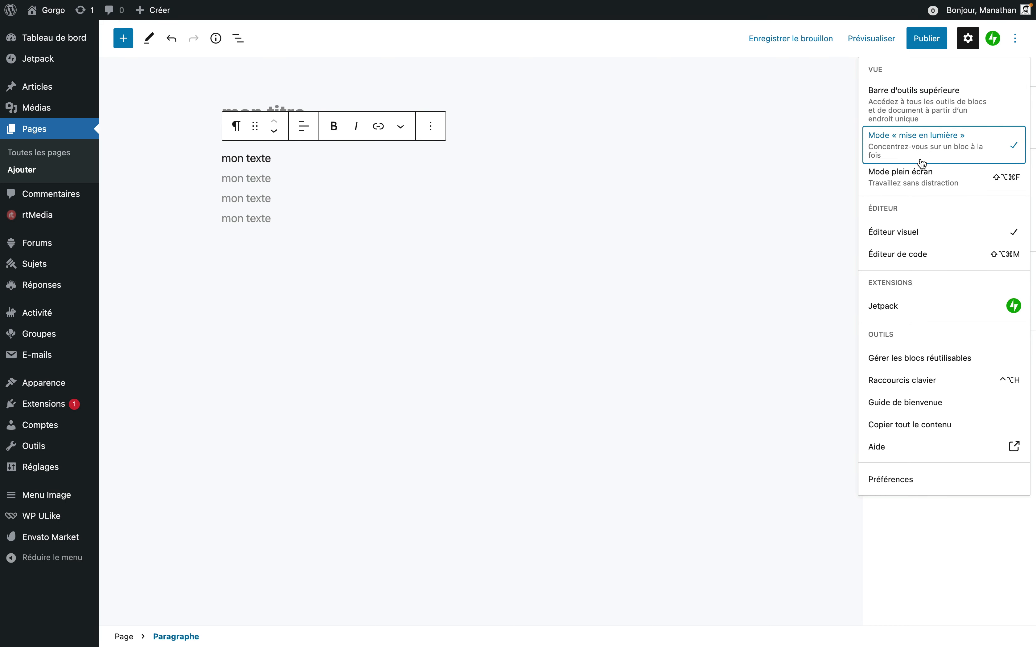